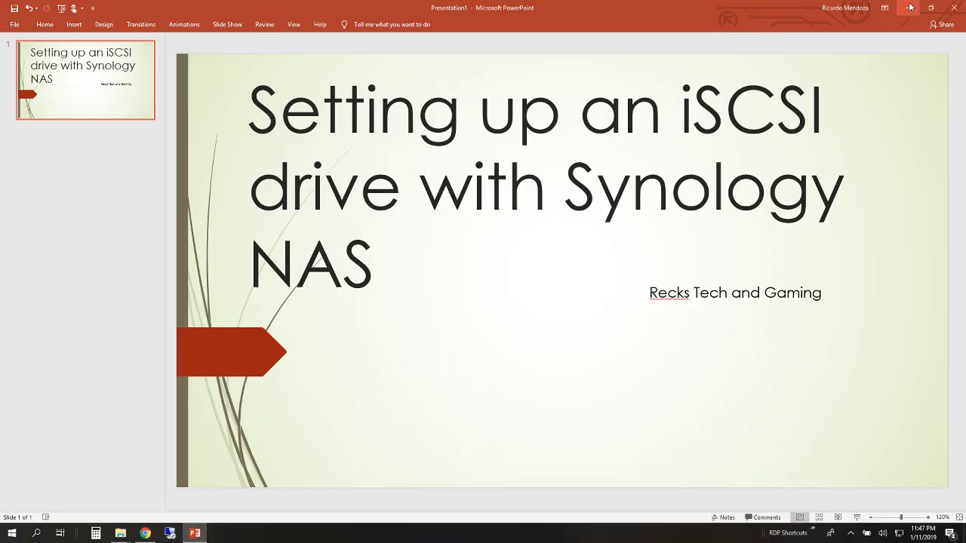
# Step: Switch to the Synology DiskStation page in Chrome, open iSCSI Manager and show its target list with the existing target collapsed
pyautogui.click(907, 7)
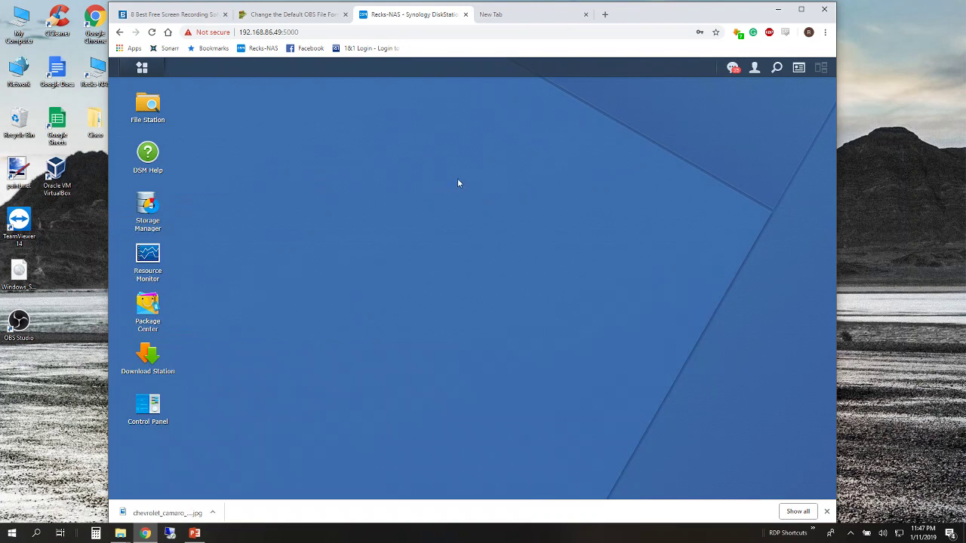
pyautogui.click(160, 70)
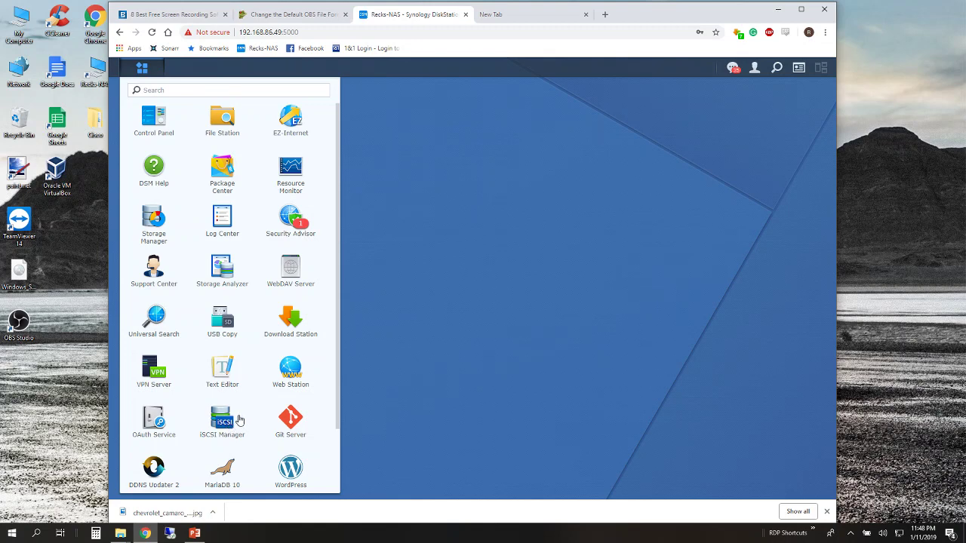
pyautogui.click(215, 426)
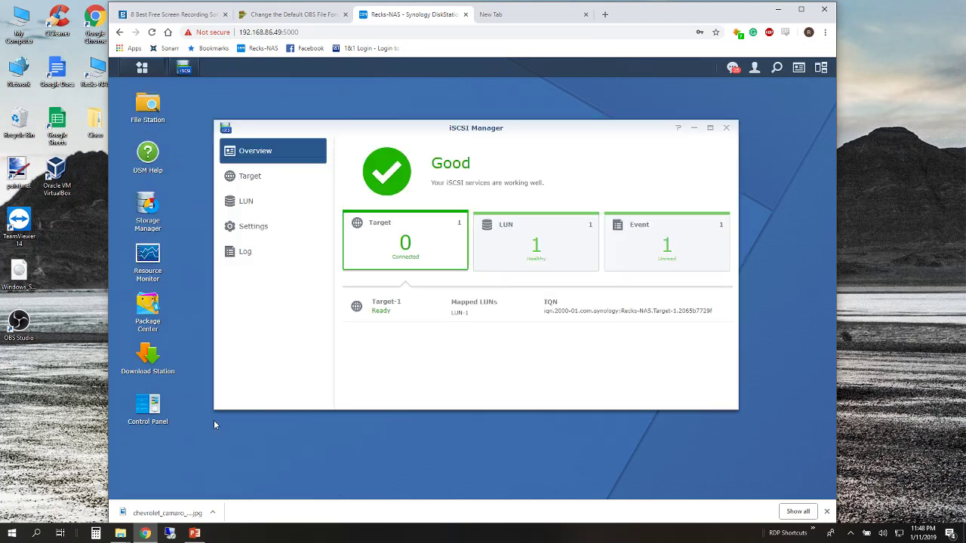
pyautogui.click(261, 176)
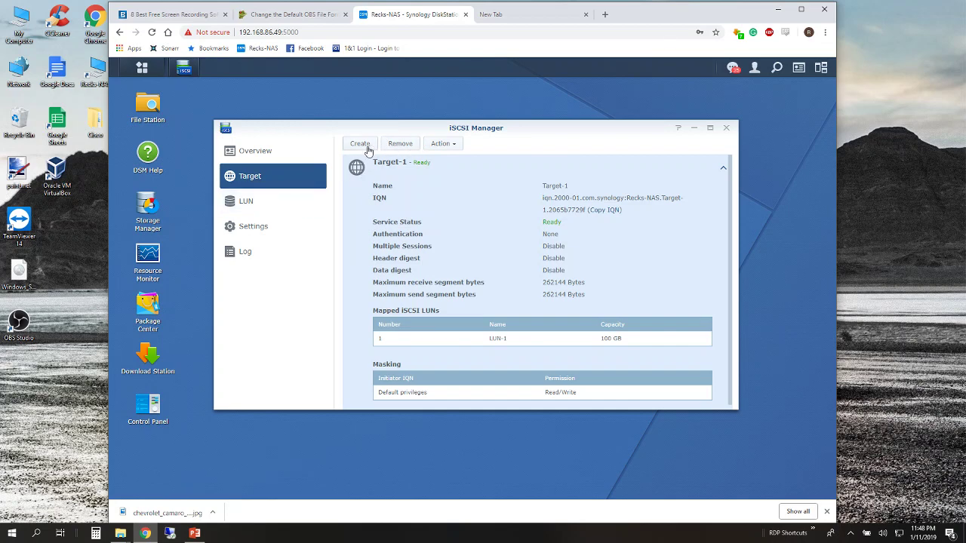
pyautogui.click(726, 169)
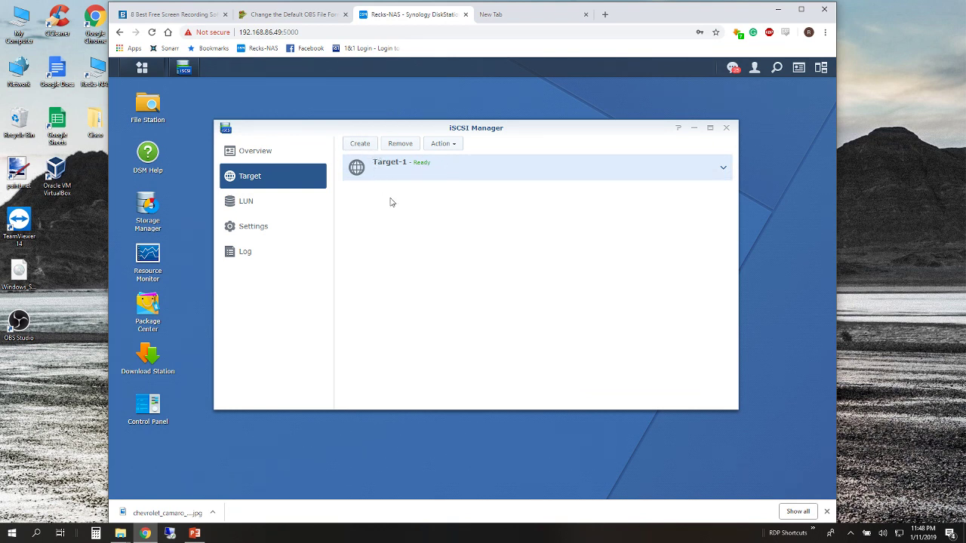
# Step: Start a new iSCSI target with the default name and no CHAP, choosing to create and map a new iSCSI LUN
pyautogui.click(356, 144)
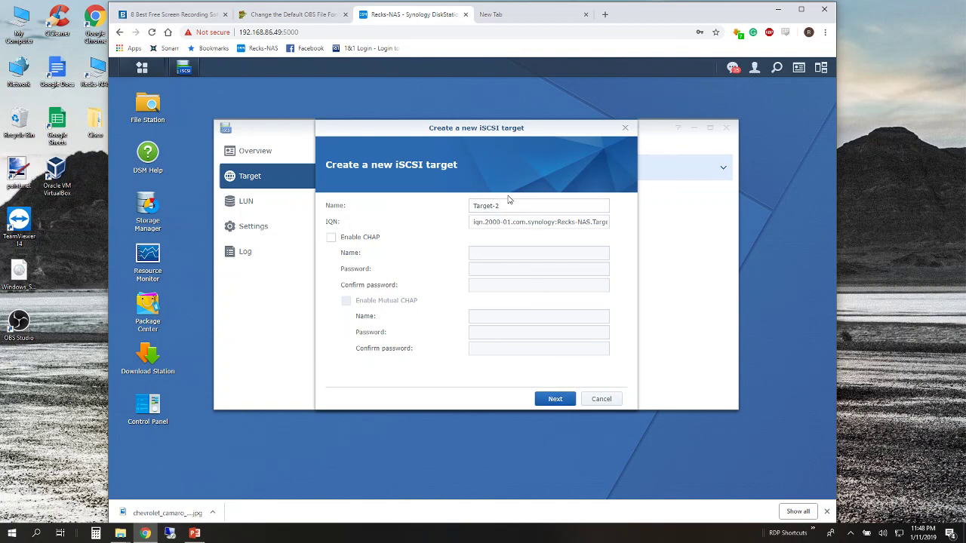
pyautogui.click(548, 397)
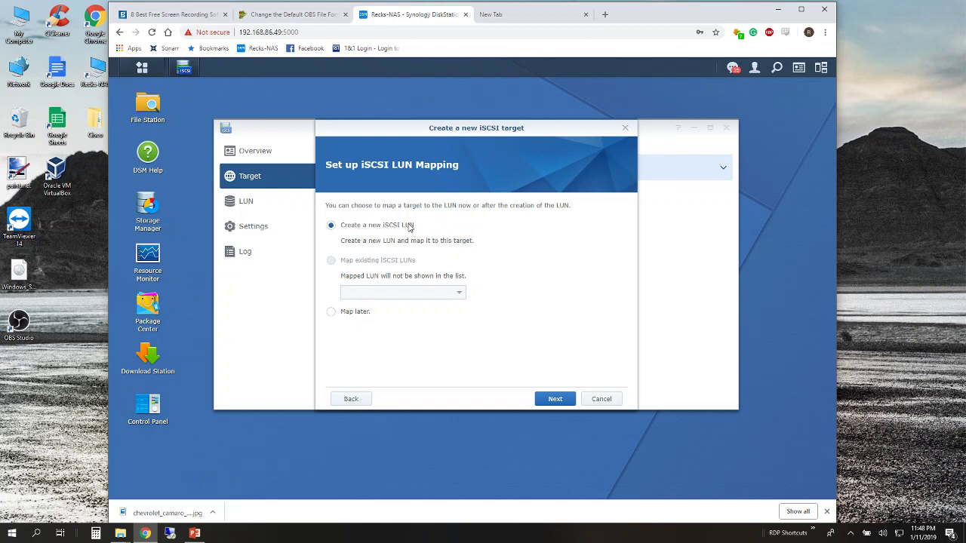
pyautogui.click(555, 399)
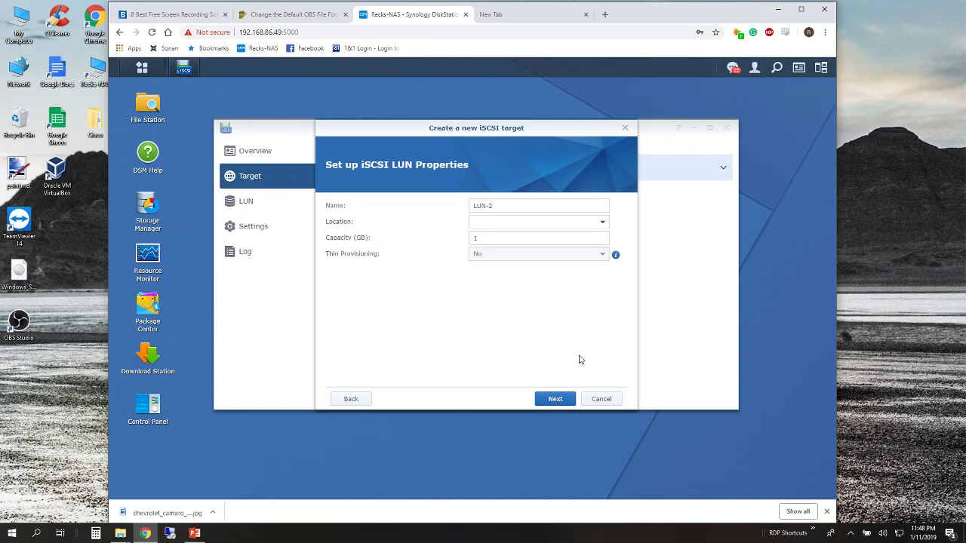
# Step: Place the new LUN on Volume 1 with a capacity of 250 GB and thin provisioning set to No, and apply the settings
pyautogui.click(602, 223)
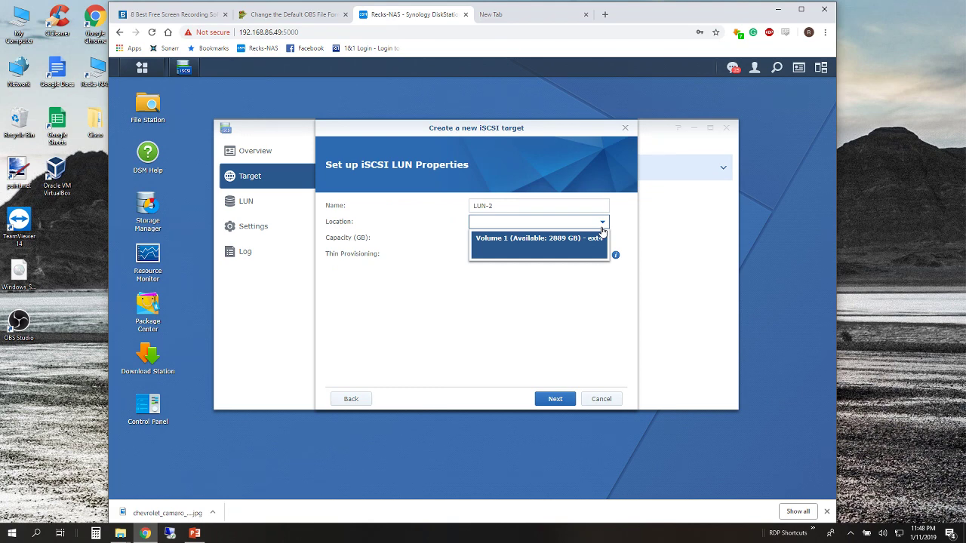
pyautogui.click(520, 244)
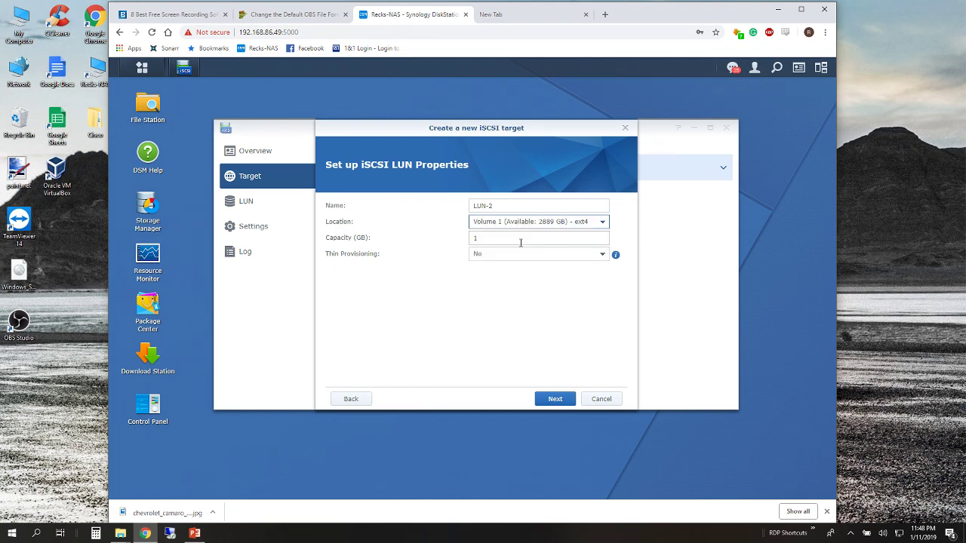
pyautogui.click(564, 255)
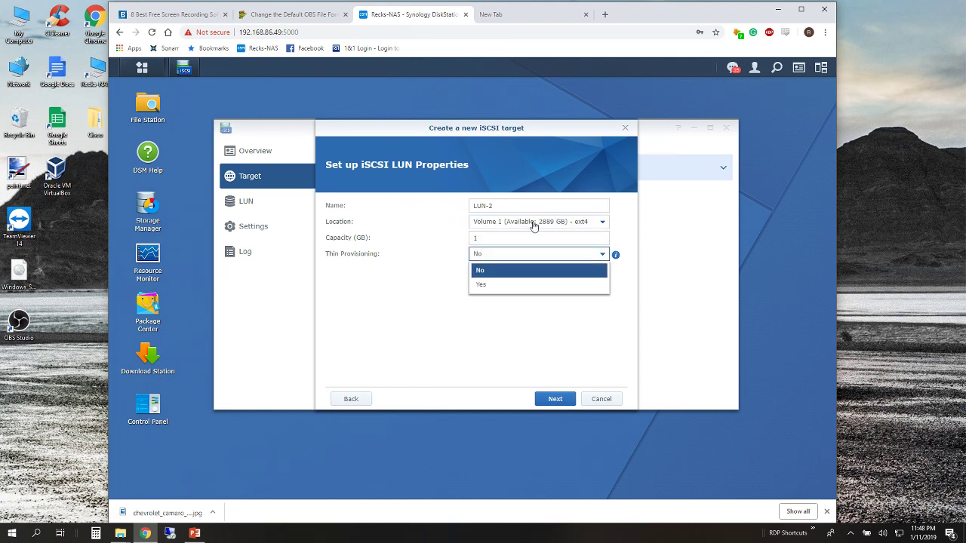
pyautogui.click(392, 240)
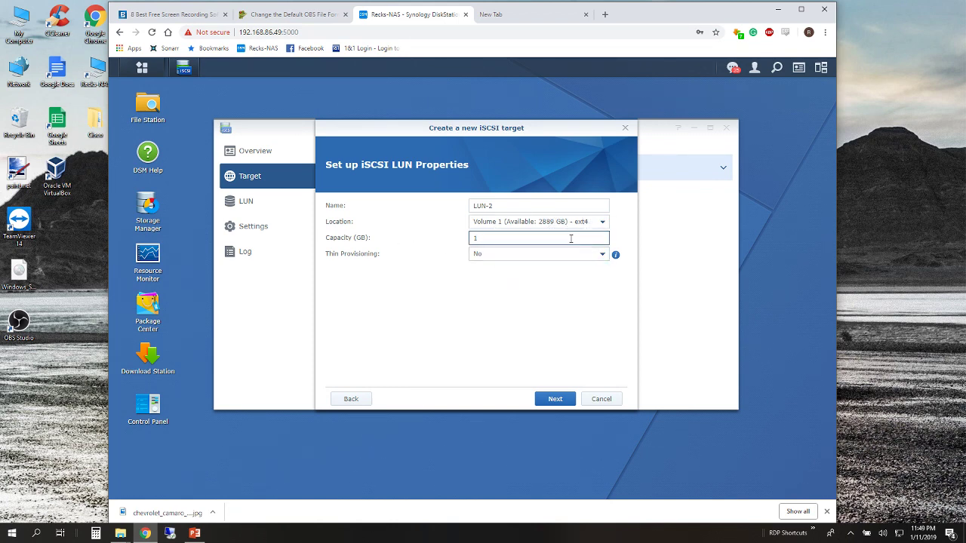
pyautogui.moveTo(571, 238); pyautogui.dragTo(436, 240)
pyautogui.write('250')
pyautogui.click(426, 289)
pyautogui.moveTo(616, 256)
pyautogui.click(541, 402)
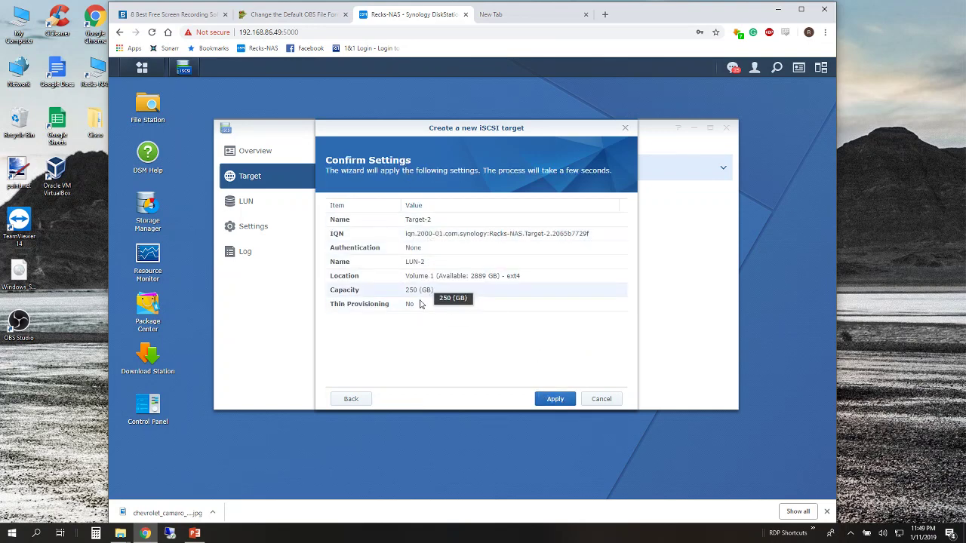
pyautogui.click(562, 403)
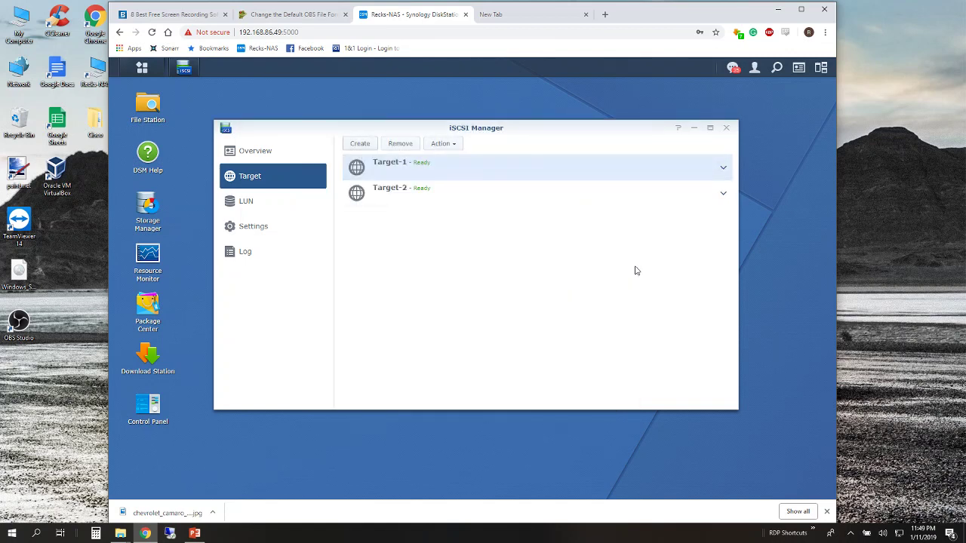
# Step: Review the details of Target-2, including its mapped LUN and masking, and check the LUN list
pyautogui.click(722, 197)
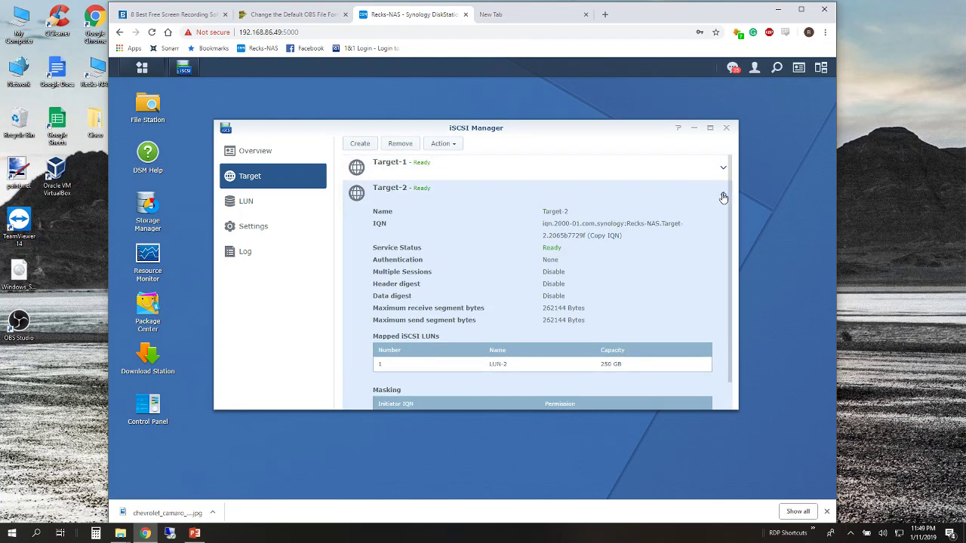
pyautogui.click(300, 206)
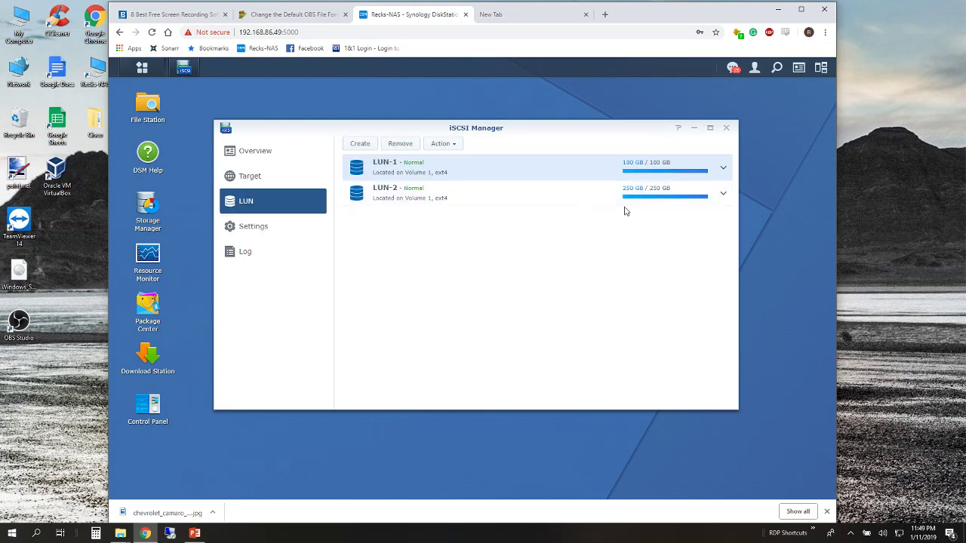
pyautogui.click(306, 182)
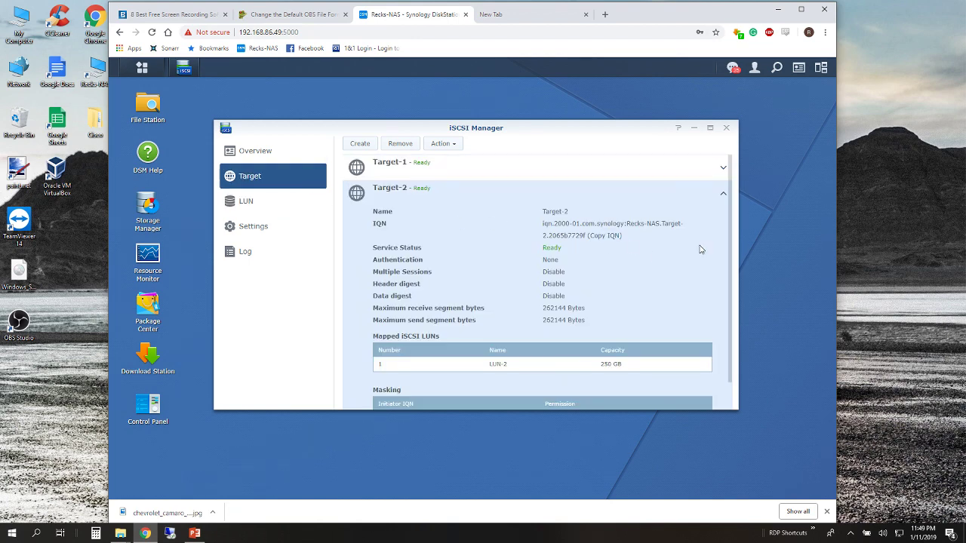
pyautogui.scroll(-1, 723, 195)
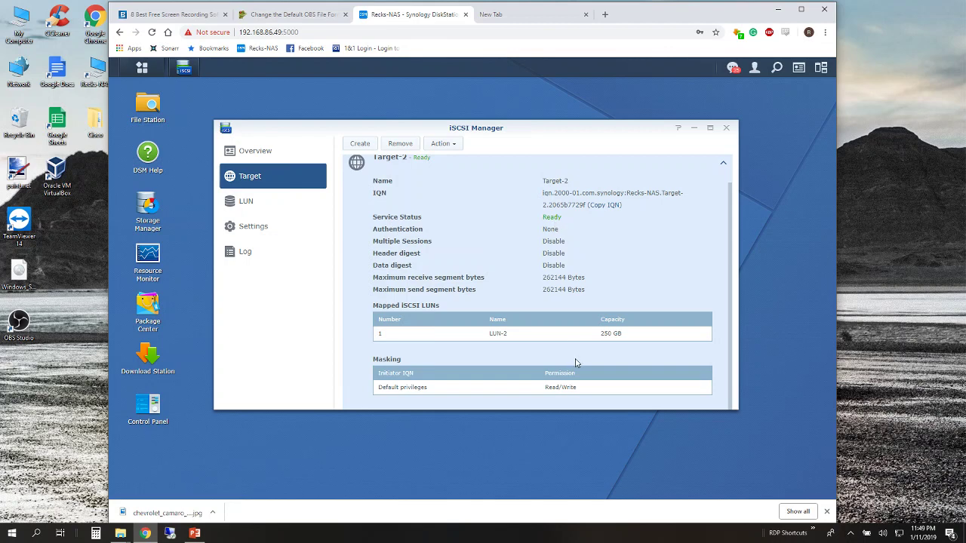
pyautogui.scroll(1, 596, 332)
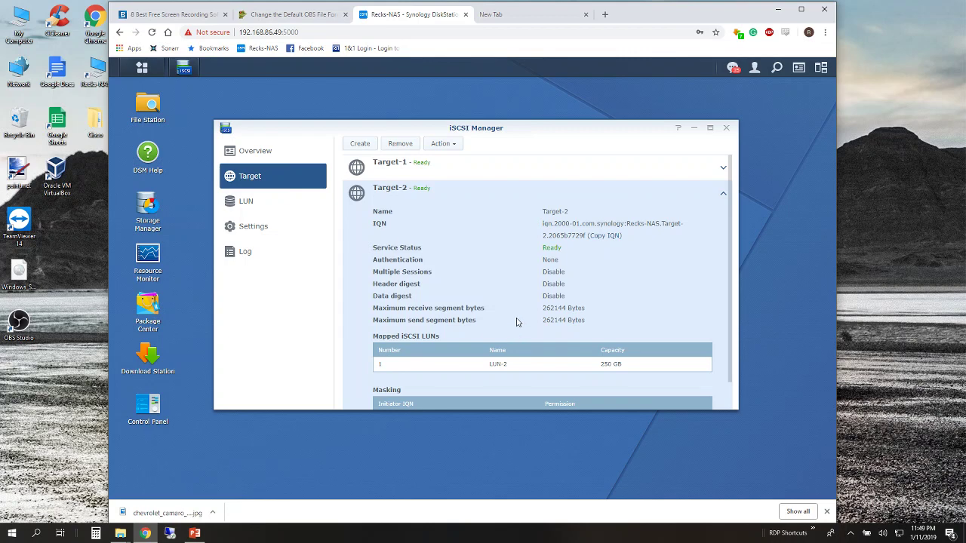
# Step: Switch to the Windows iSCSI Initiator and start a Quick Connect to the target address 192.168.86.49
pyautogui.click(13, 533)
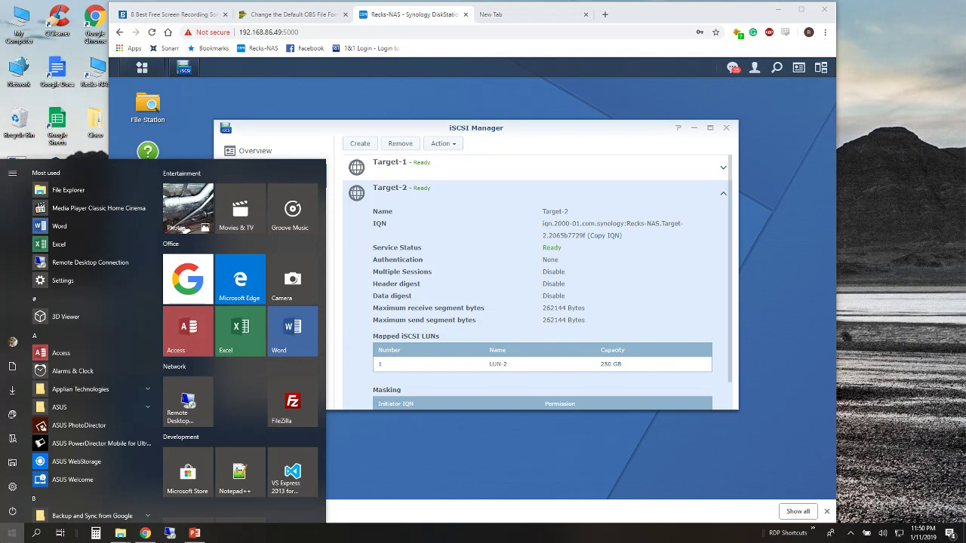
pyautogui.write('iscsi')
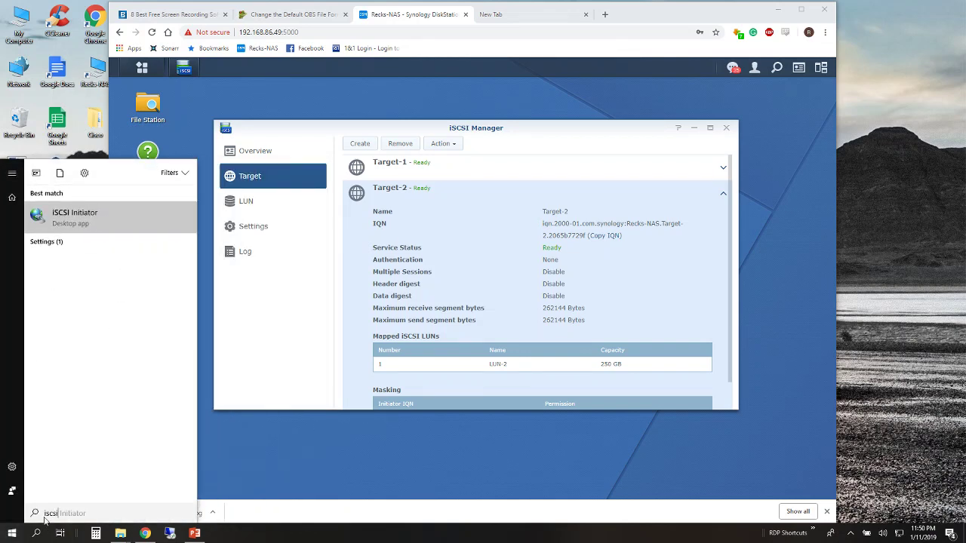
pyautogui.click(70, 226)
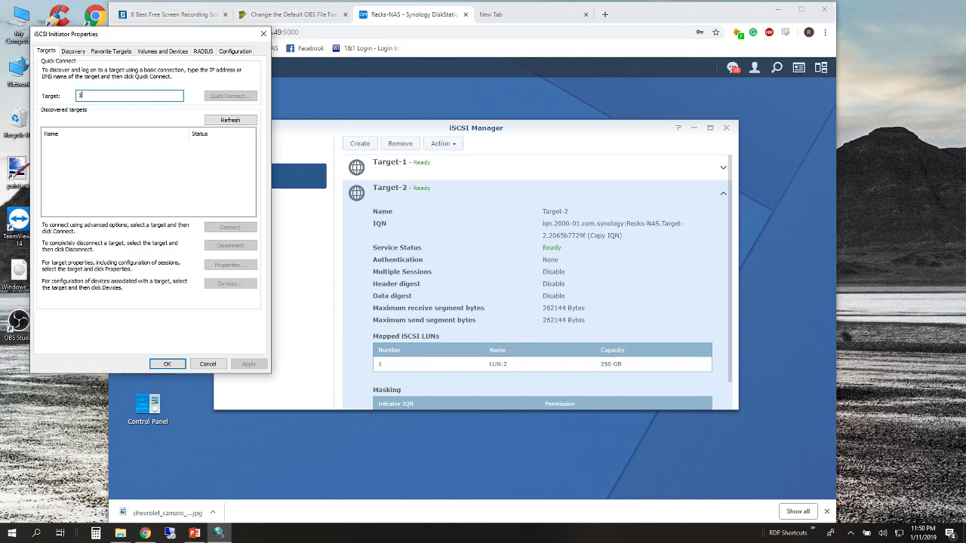
pyautogui.write('92.168.86.49')
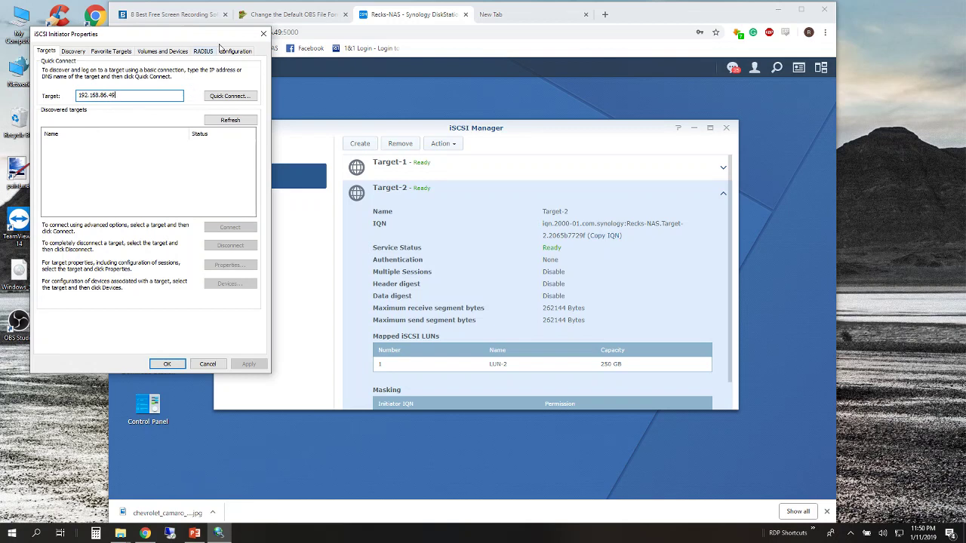
pyautogui.click(243, 101)
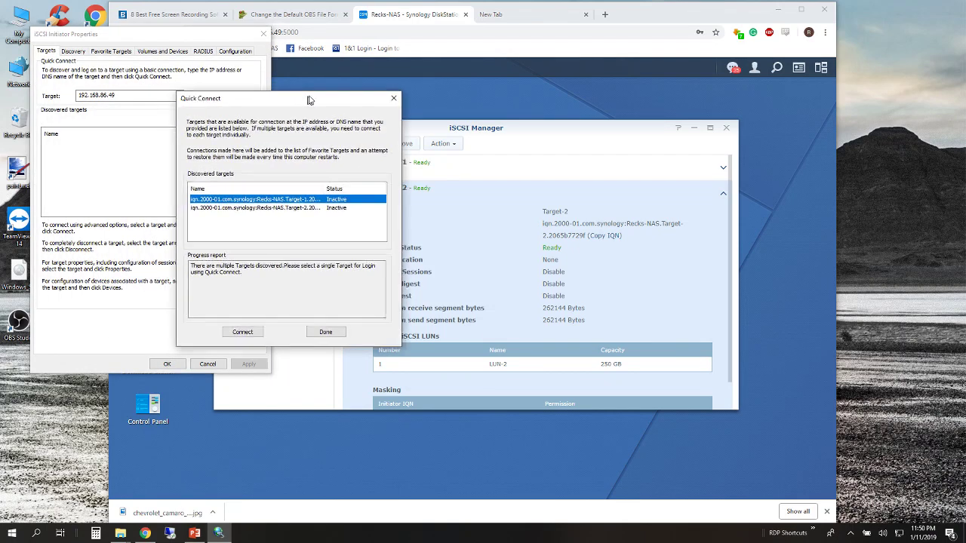
# Step: Connect to the discovered Target-2 and close the Quick Connect dialog
pyautogui.click(325, 175)
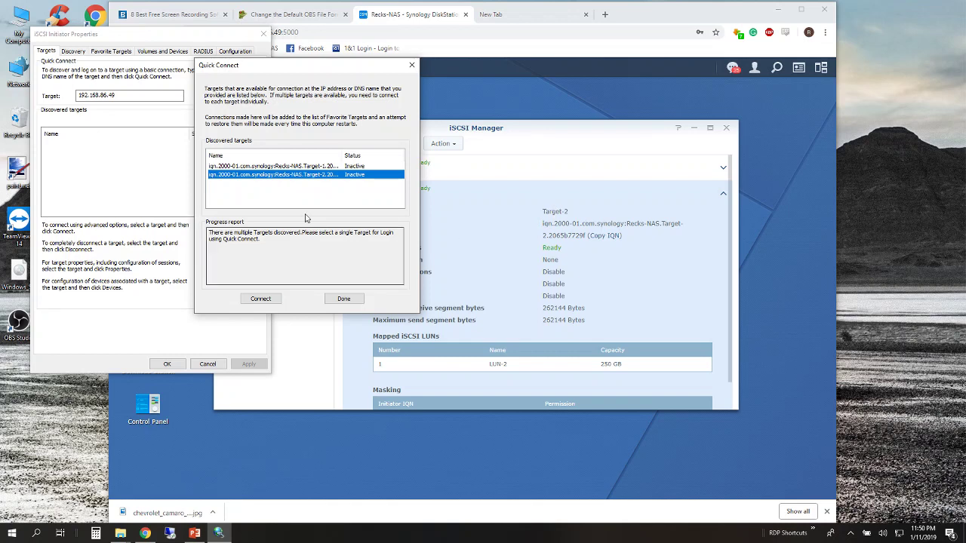
pyautogui.click(261, 299)
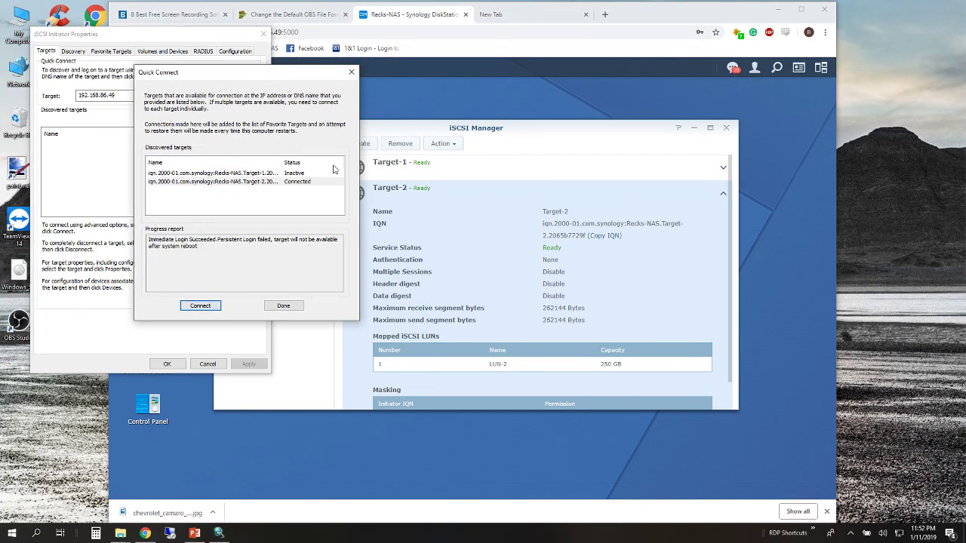
pyautogui.click(285, 183)
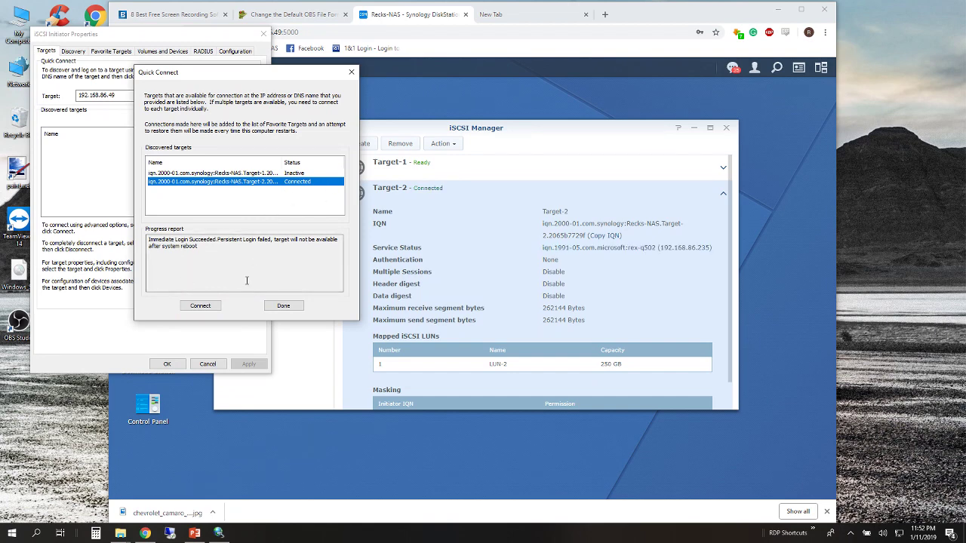
pyautogui.click(200, 306)
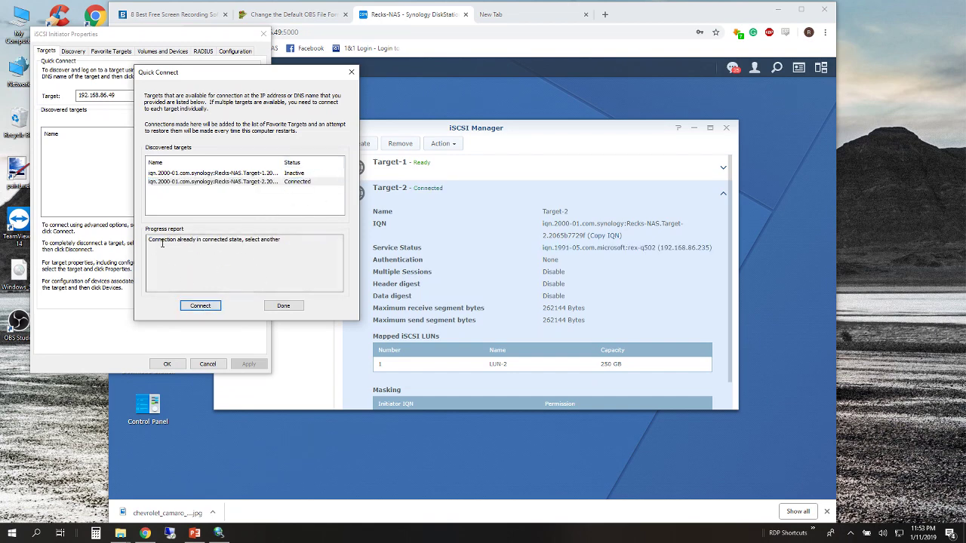
pyautogui.click(351, 71)
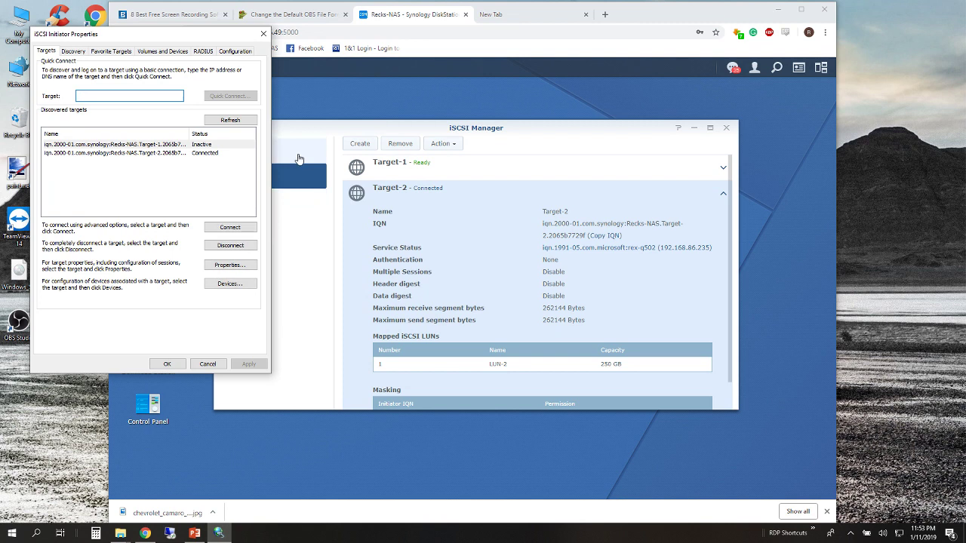
# Step: Check the discovered targets' status and the target portal in the iSCSI Initiator properties, and close them
pyautogui.click(104, 154)
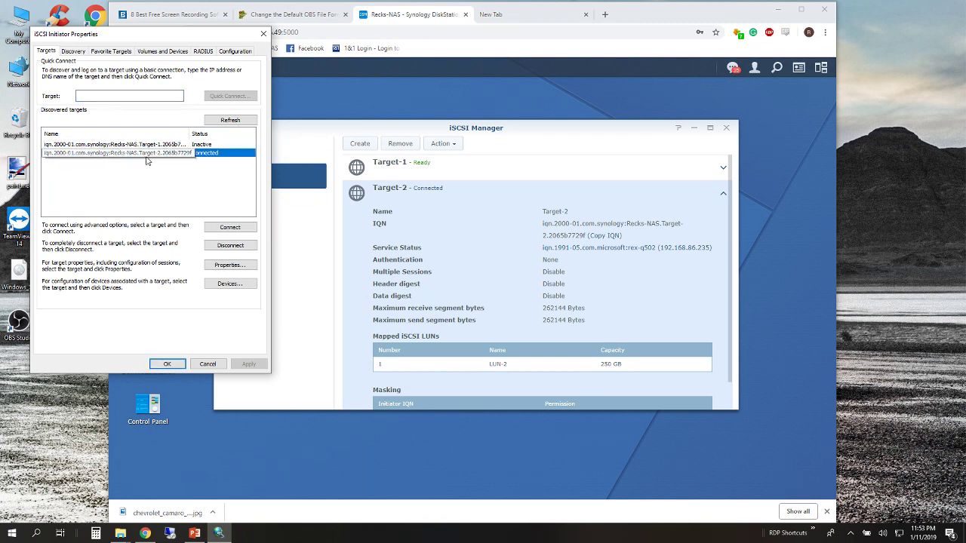
pyautogui.click(73, 50)
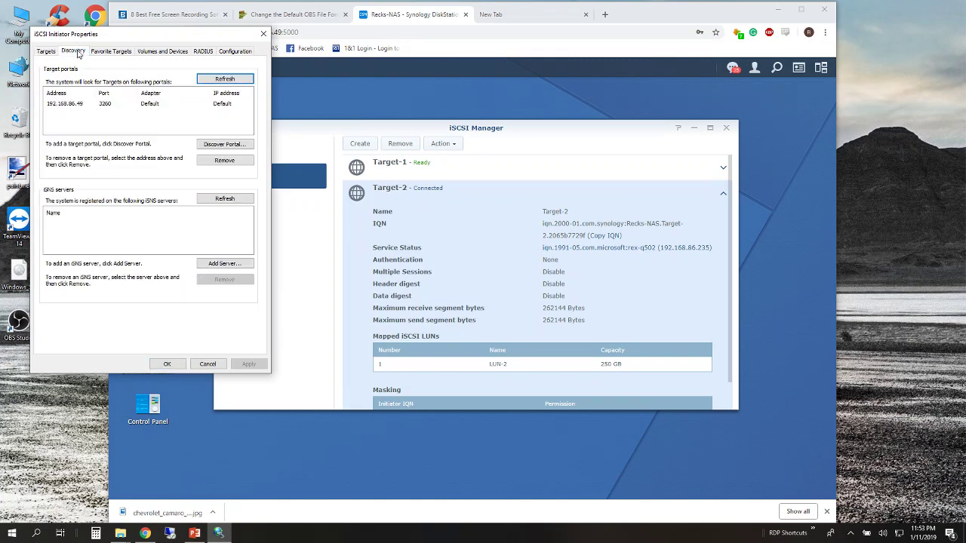
pyautogui.click(66, 105)
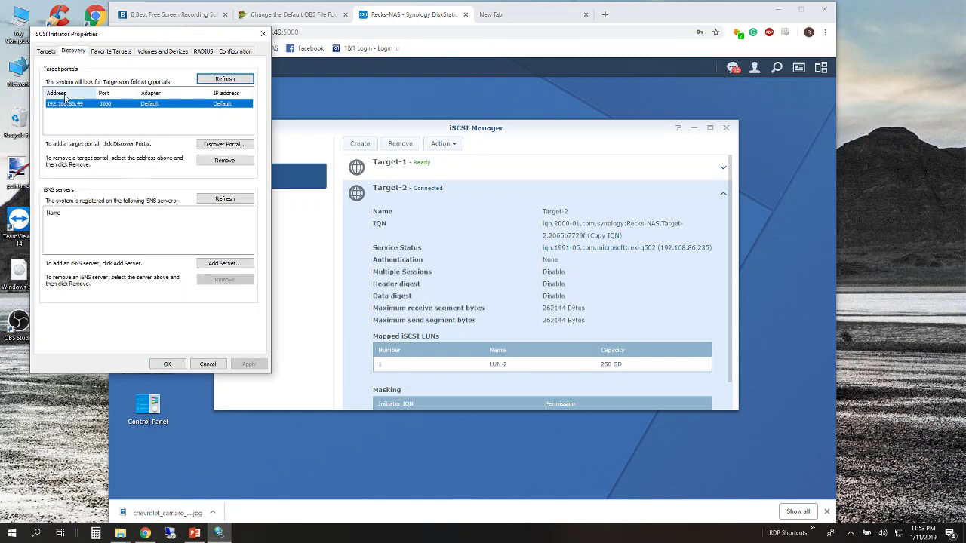
pyautogui.click(48, 52)
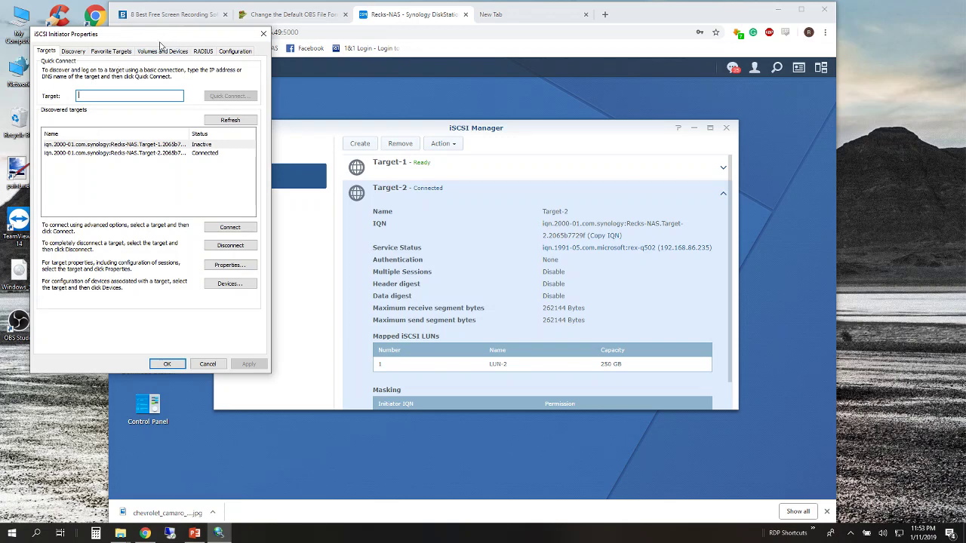
pyautogui.moveTo(175, 37); pyautogui.dragTo(315, 89)
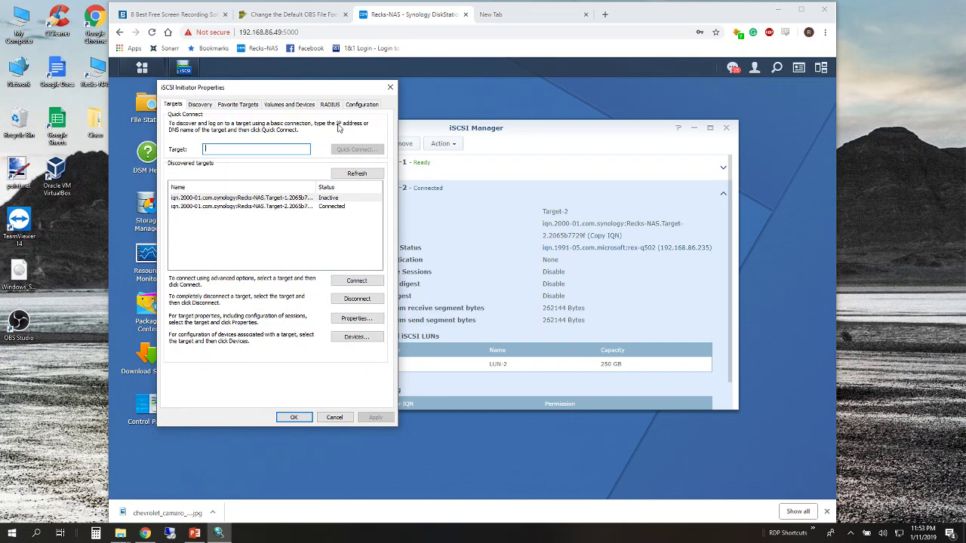
pyautogui.click(291, 417)
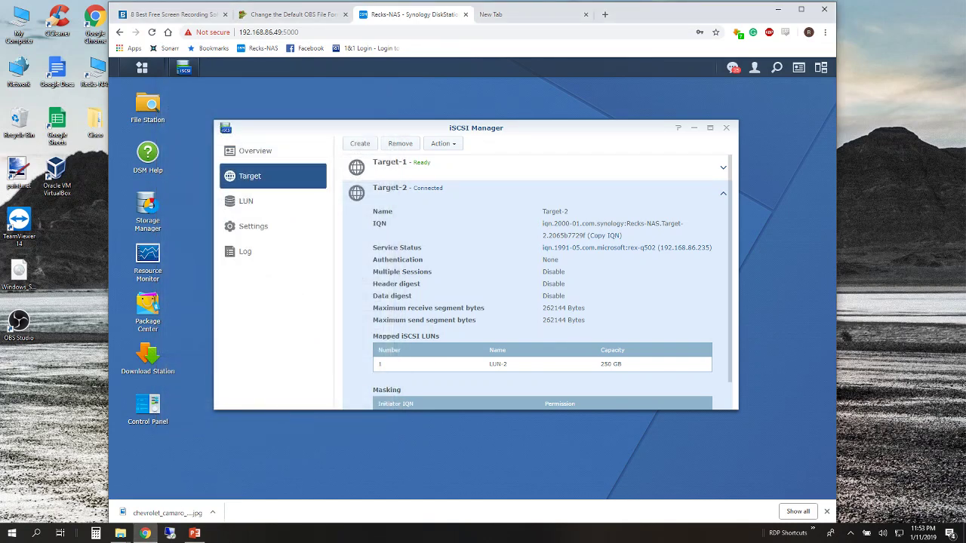
# Step: Open Disk Management in Windows Computer Management and initialize Disk 1 with the GPT partition style
pyautogui.rightClick(12, 532)
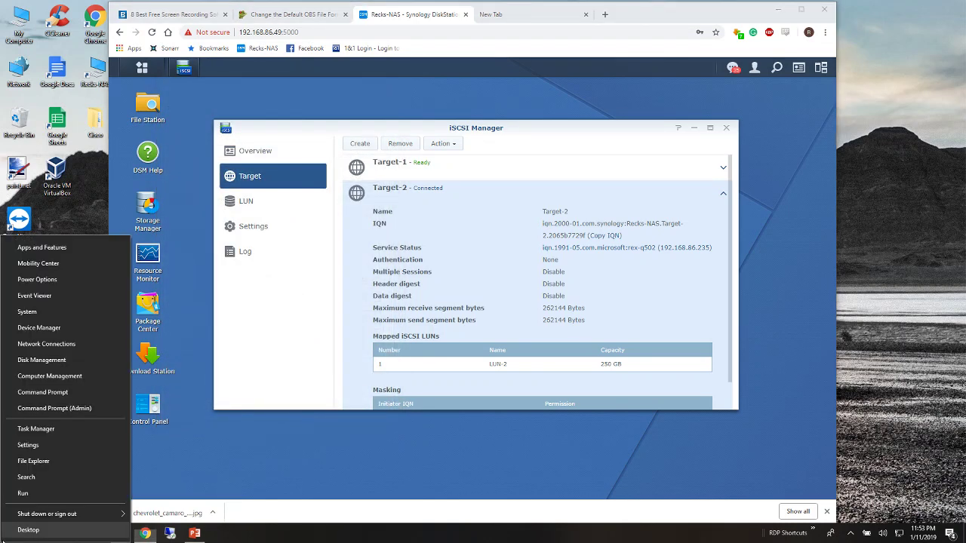
pyautogui.click(83, 377)
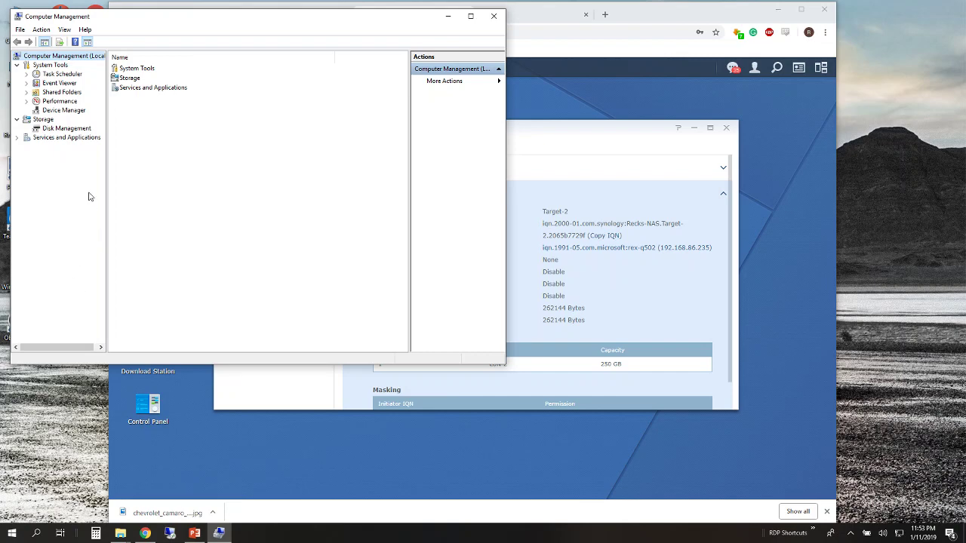
pyautogui.click(72, 129)
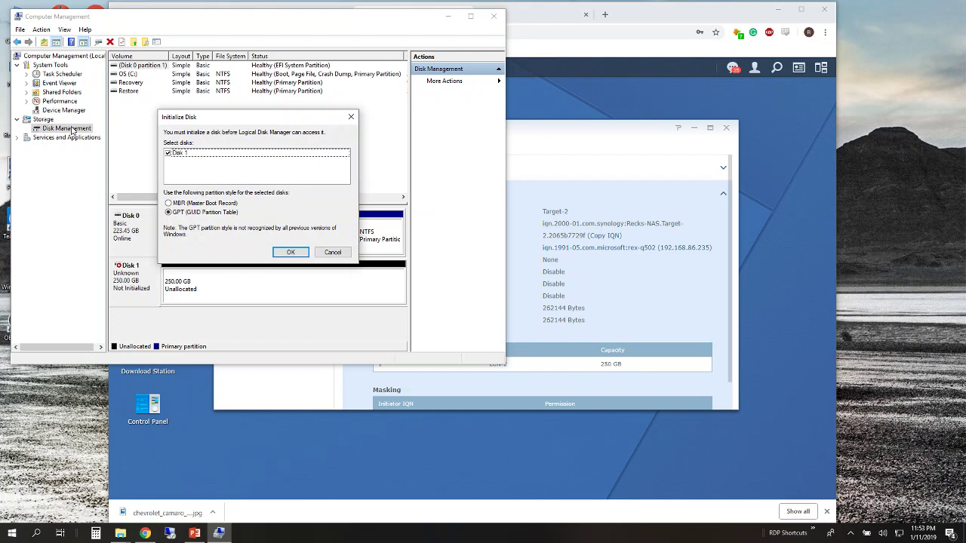
pyautogui.moveTo(257, 119); pyautogui.dragTo(273, 57)
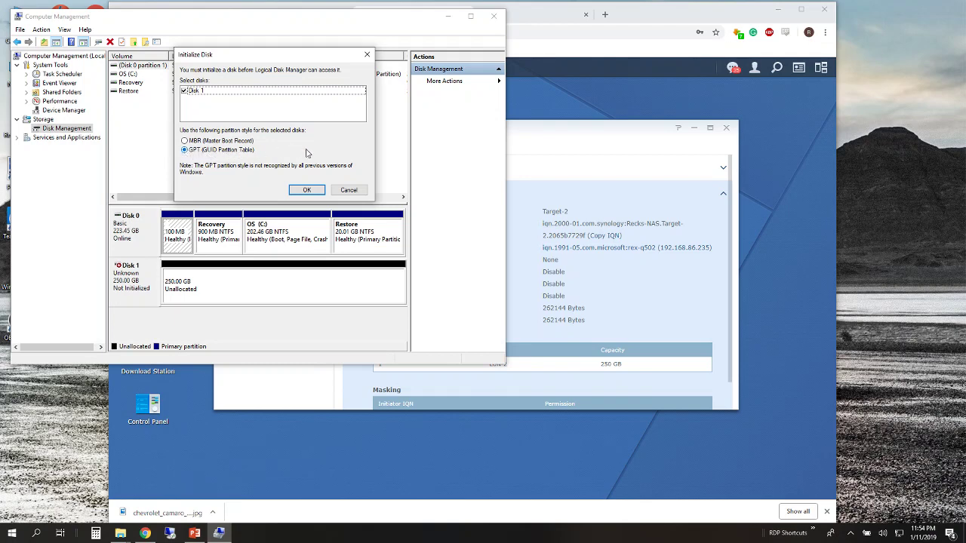
pyautogui.click(312, 188)
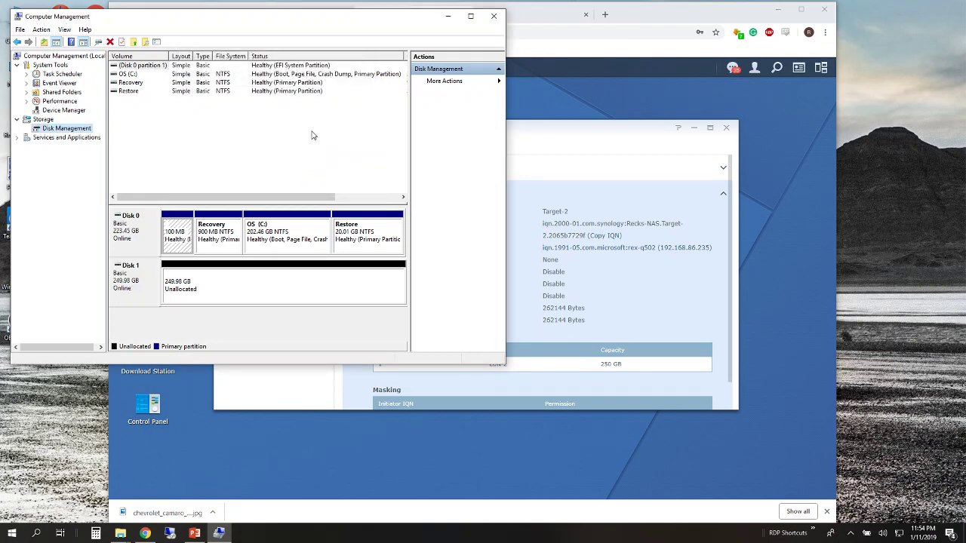
pyautogui.rightClick(288, 287)
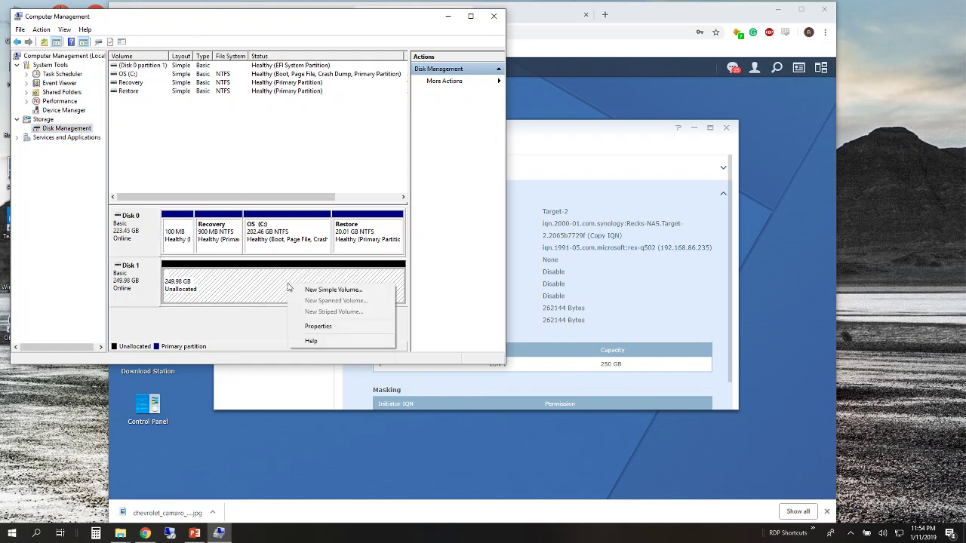
pyautogui.rightClick(253, 273)
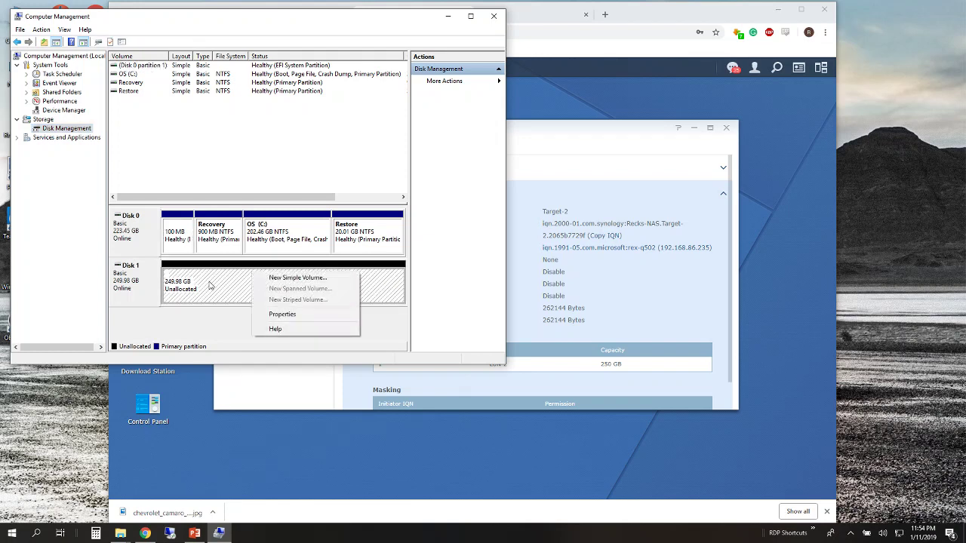
pyautogui.click(294, 279)
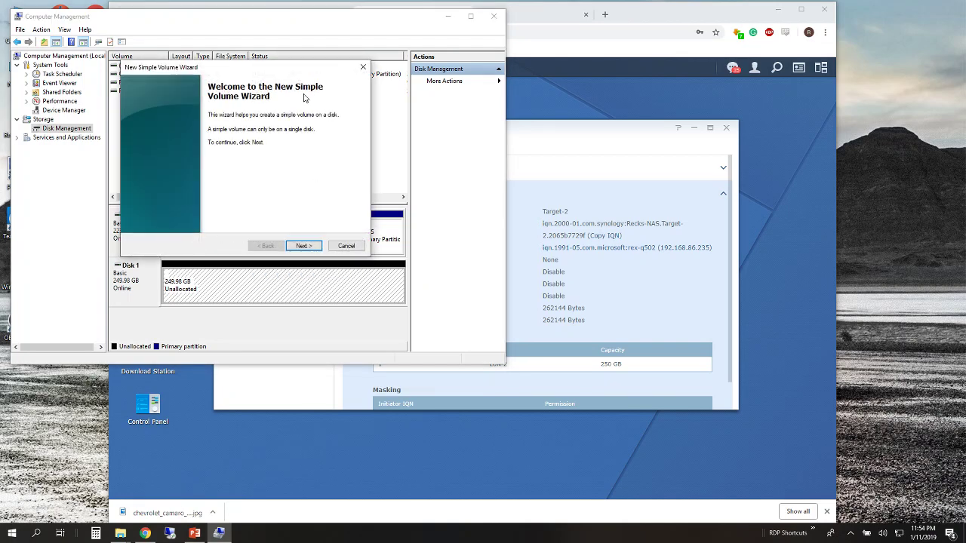
pyautogui.press('Escape')
# Step: Start a new simple volume on Disk 1's unallocated space, using the full size of 255982 MB
pyautogui.rightClick(299, 274)
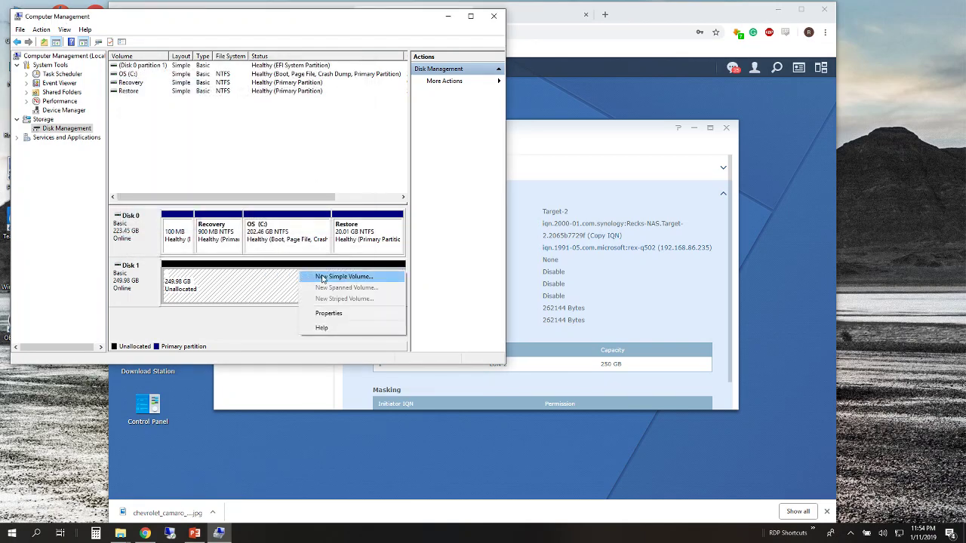
pyautogui.click(321, 279)
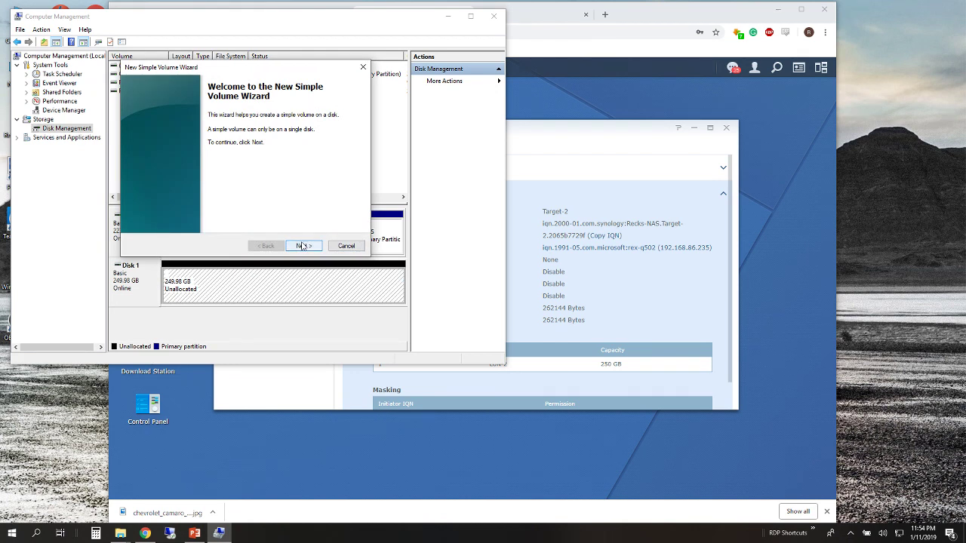
pyautogui.click(302, 246)
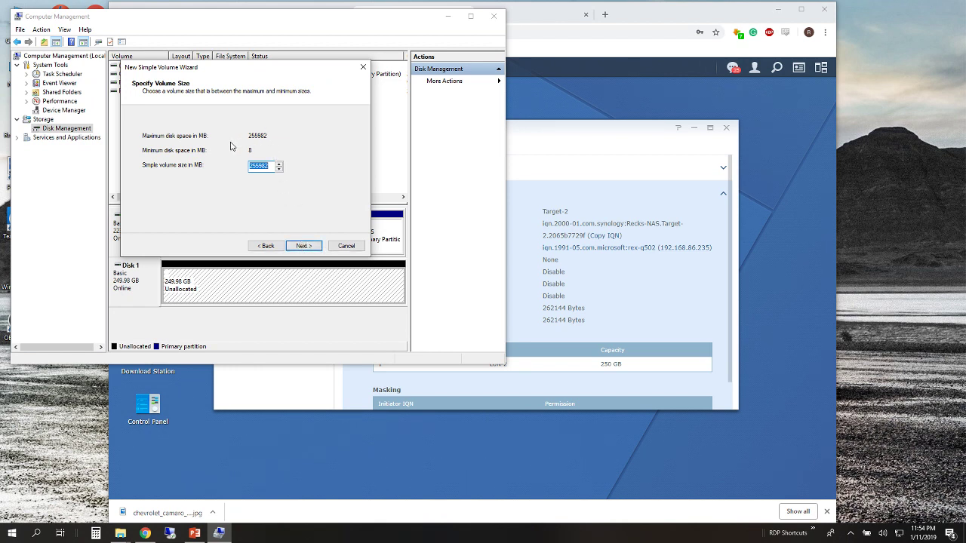
pyautogui.click(302, 247)
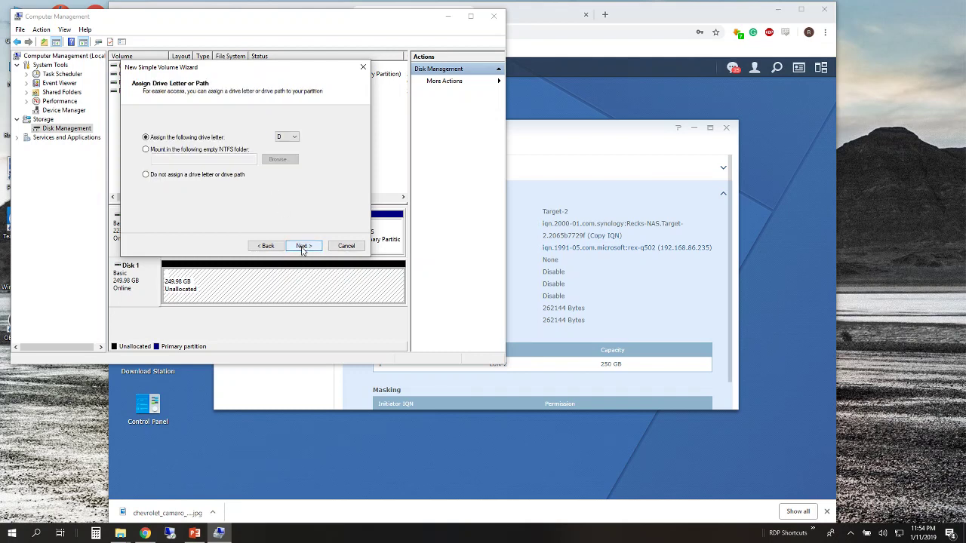
# Step: Assign drive letter I to the new volume and continue to the format settings
pyautogui.click(294, 141)
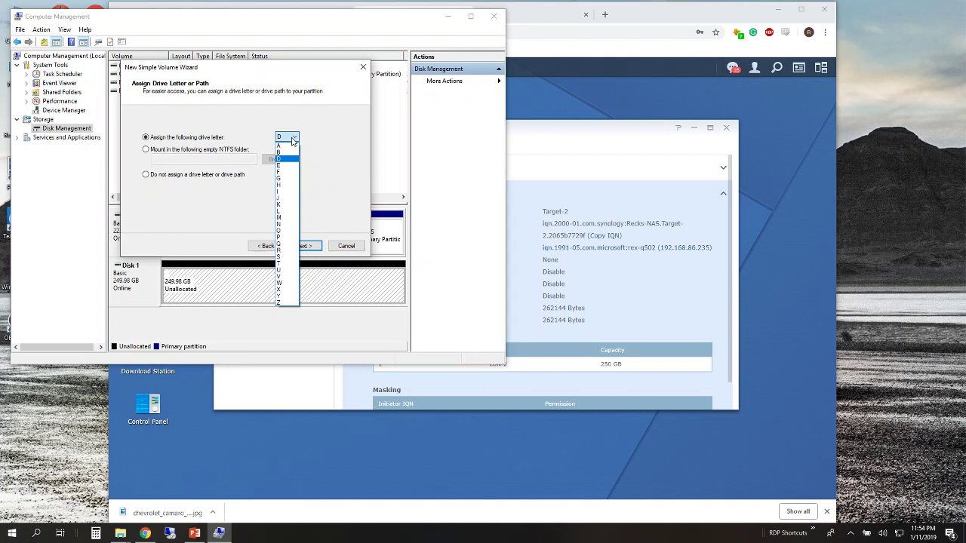
pyautogui.press('i')
pyautogui.press('Up')
pyautogui.press('Down')
pyautogui.press('Return')
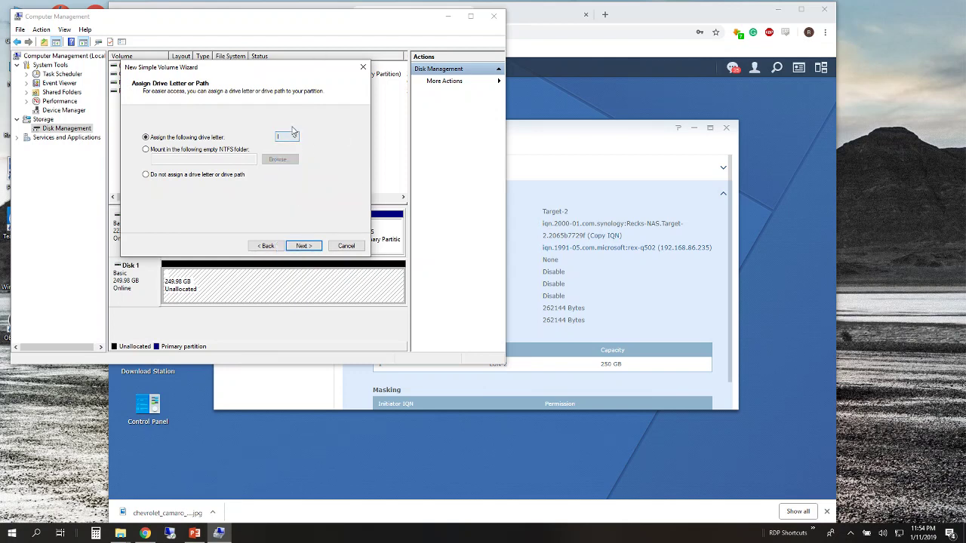
pyautogui.click(309, 249)
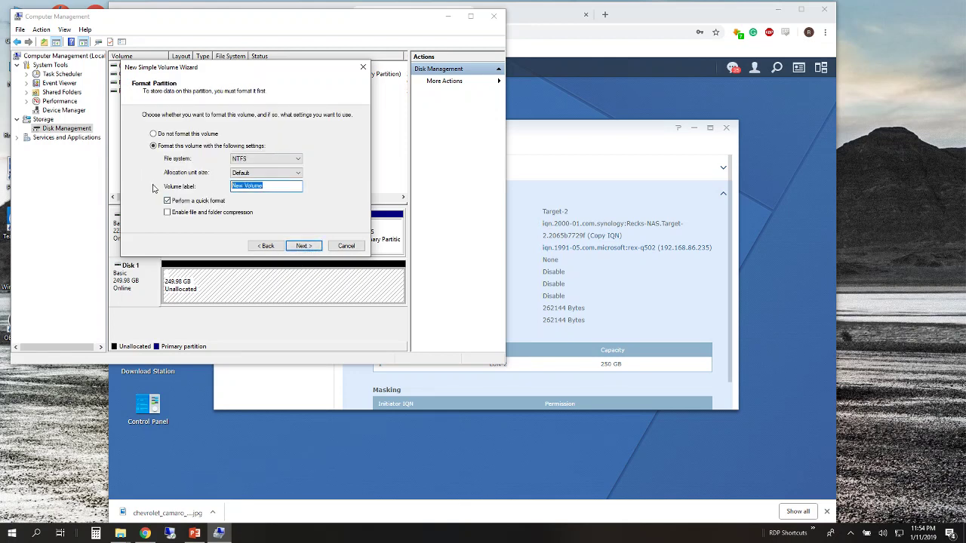
# Step: Label the volume iSCSI Drive, keep NTFS with default allocation size and quick format, and finish creating it
pyautogui.press('BackSpace')
pyautogui.click(311, 245)
pyautogui.scroll(-1, 346, 160)
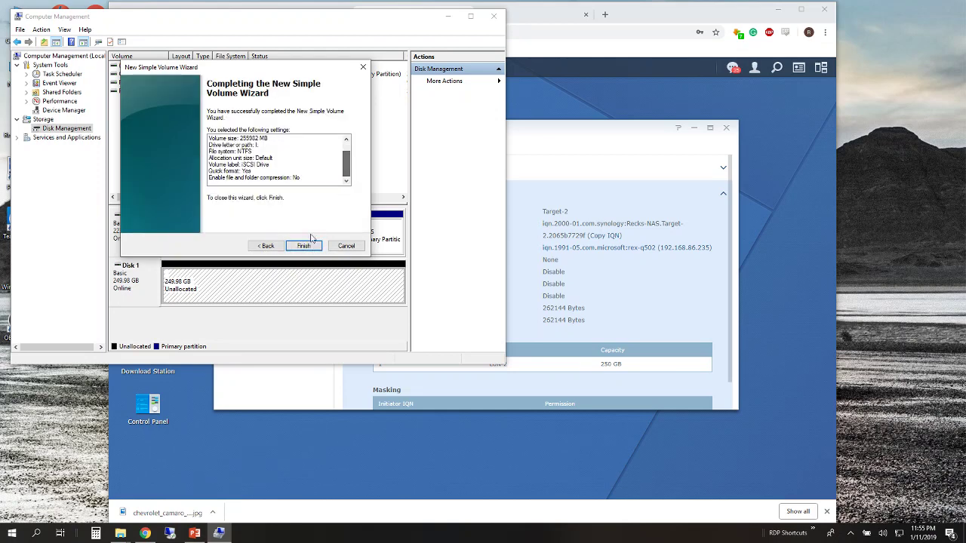
pyautogui.click(304, 247)
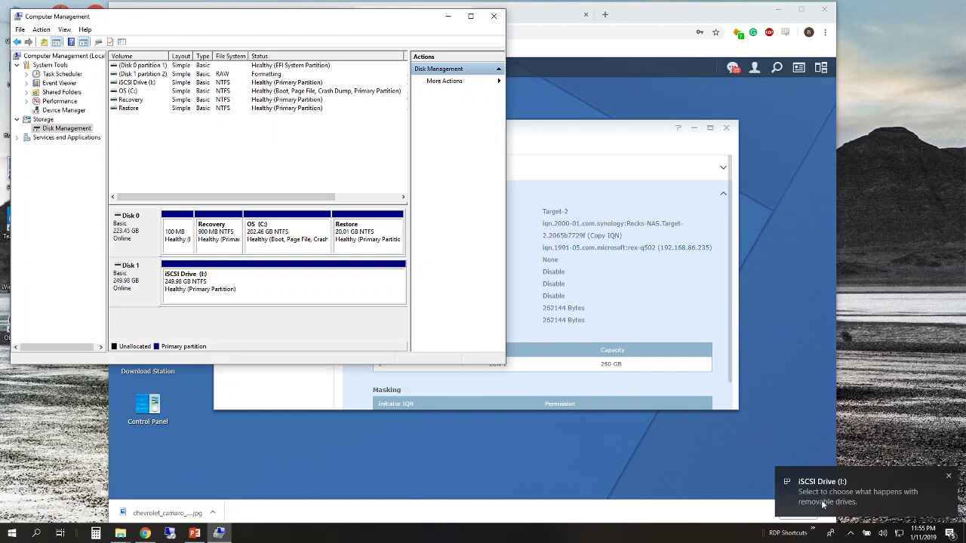
# Step: Close Computer Management and open the iSCSI Drive (I:) in File Explorer
pyautogui.click(493, 18)
pyautogui.press('super+x')
pyautogui.click(85, 462)
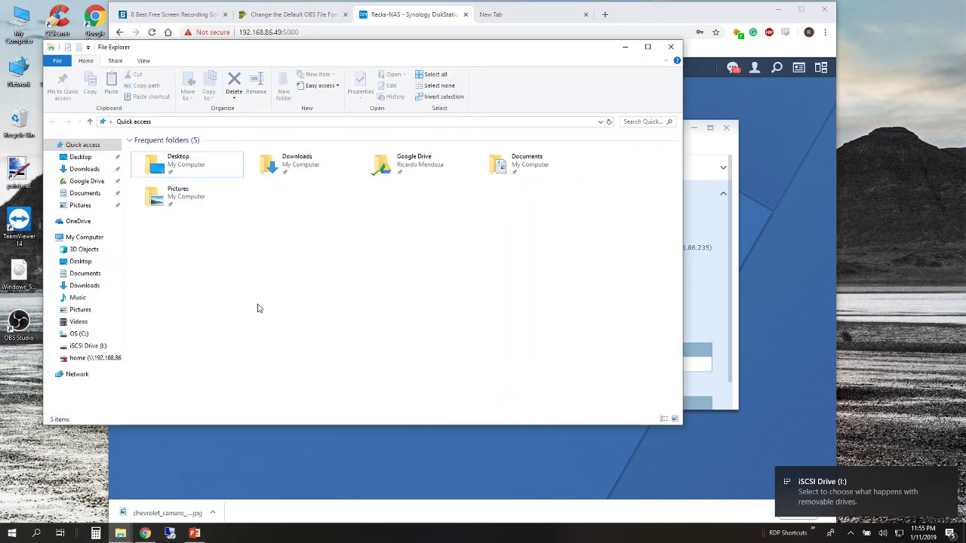
pyautogui.click(88, 345)
# Step: Minimize the browser to expose the desktop and copy Windows_Server_2016_Datacenter_EVAL_en-us_14393_refresh.ISO from there to the iSCSI Drive (I:)
pyautogui.moveTo(292, 52); pyautogui.dragTo(382, 79)
pyautogui.click(777, 9)
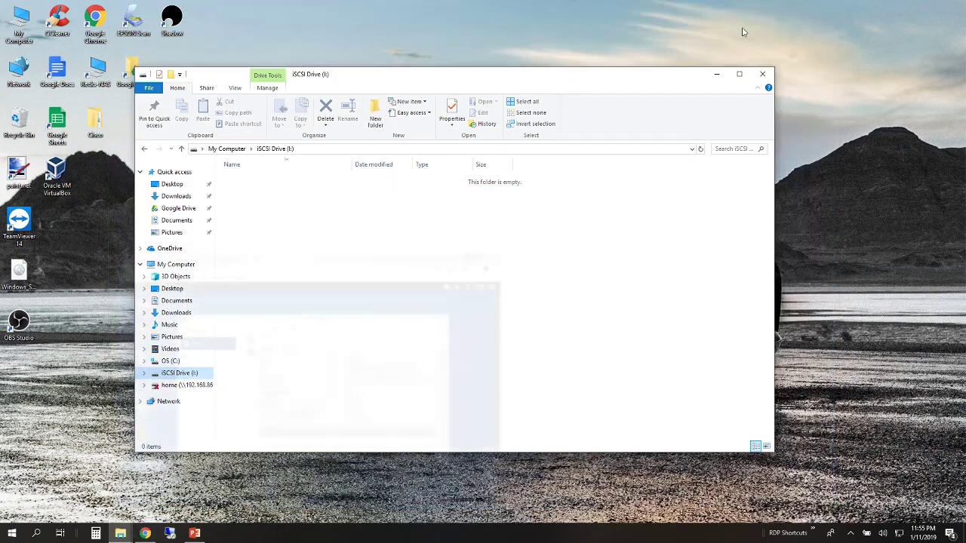
pyautogui.moveTo(404, 76); pyautogui.dragTo(434, 72)
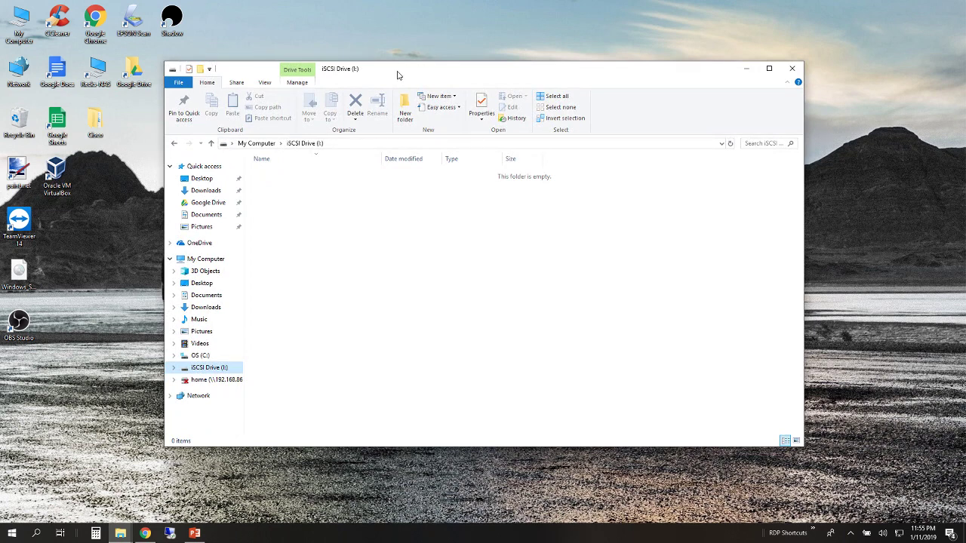
pyautogui.moveTo(397, 73); pyautogui.dragTo(404, 68)
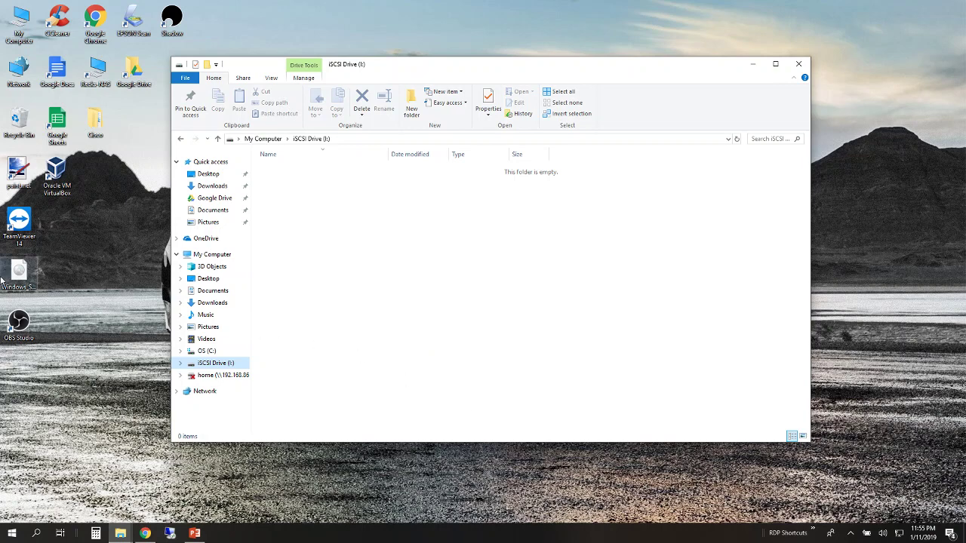
pyautogui.moveTo(3, 277); pyautogui.dragTo(352, 228)
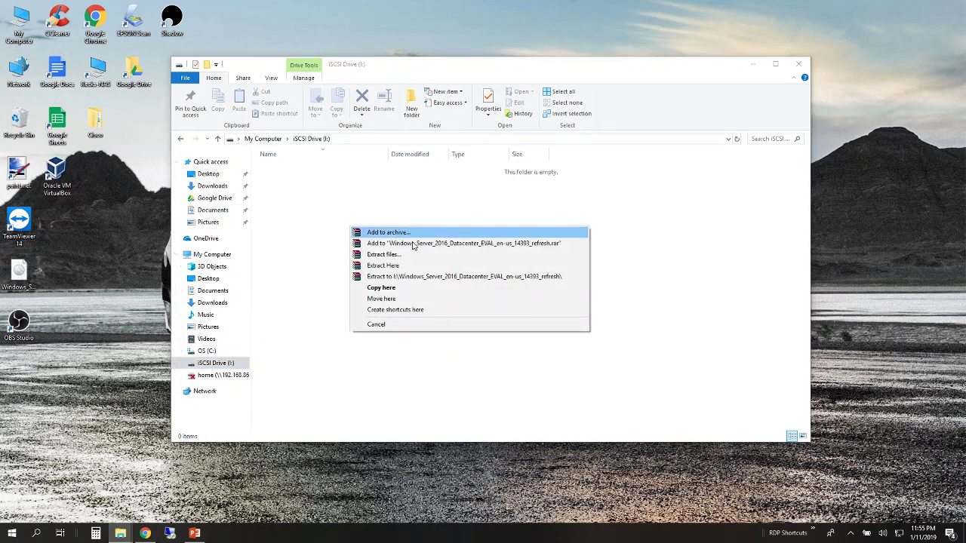
pyautogui.click(390, 291)
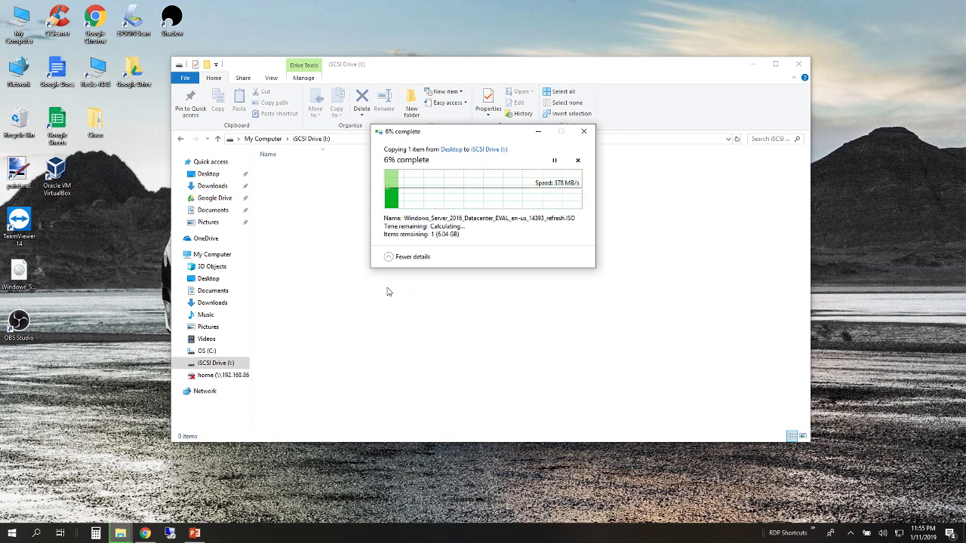
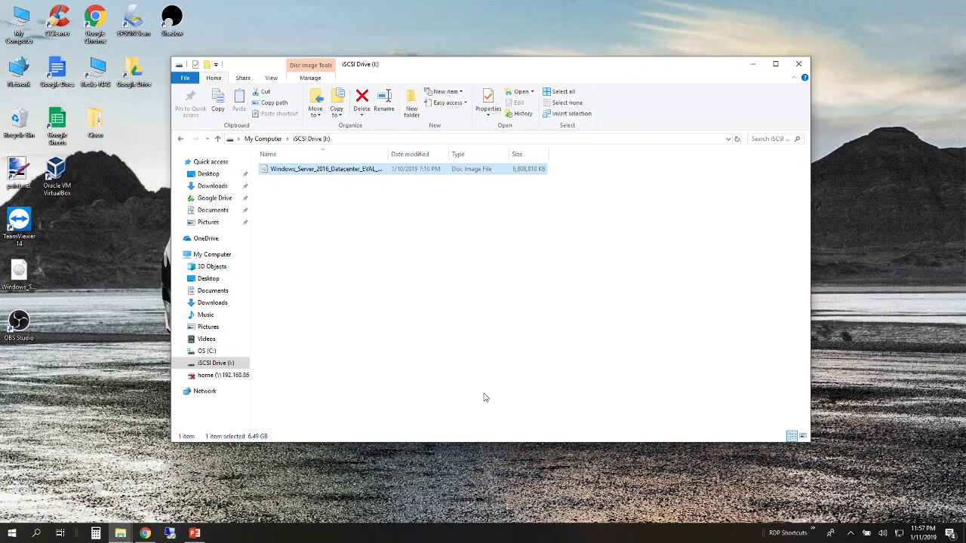
pyautogui.click(851, 532)
pyautogui.rightClick(838, 513)
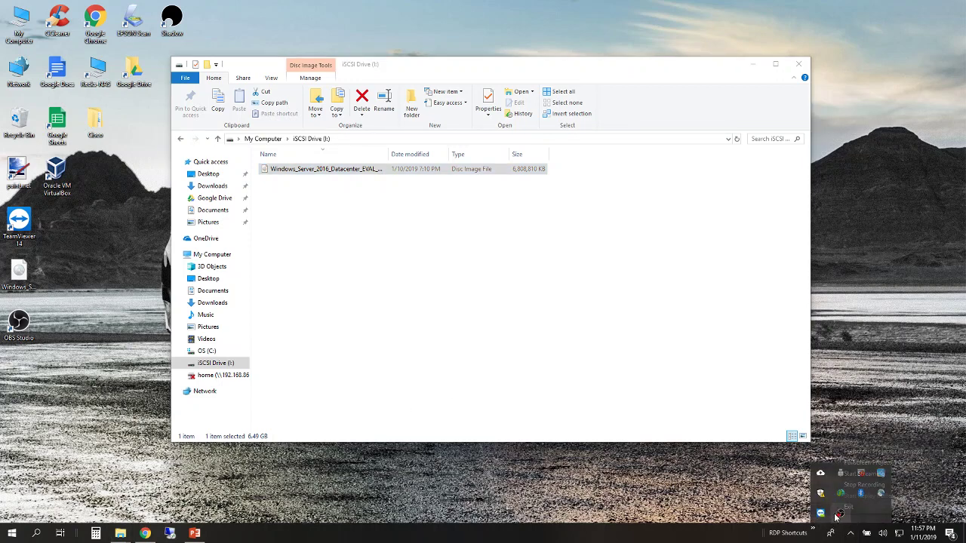